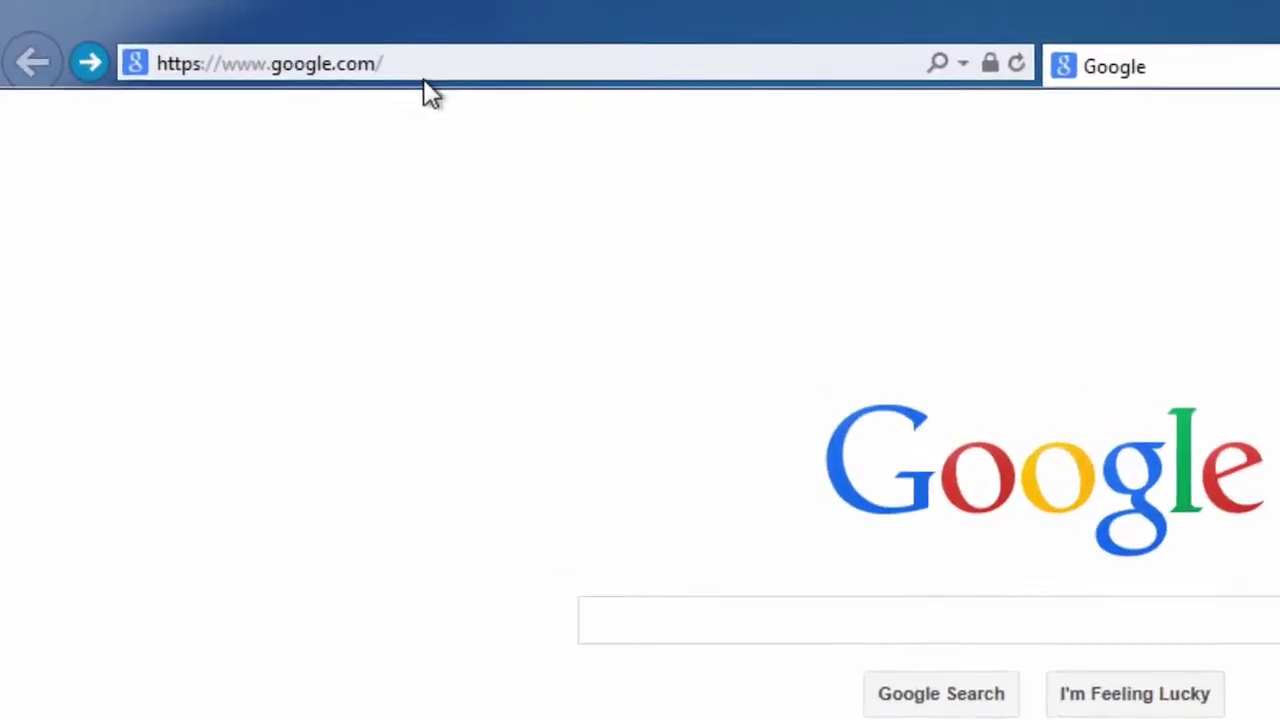
- Load eraseiphonedata.com in Internet Explorer's address bar
{"action": "left_click", "coordinate": [471, 66]}
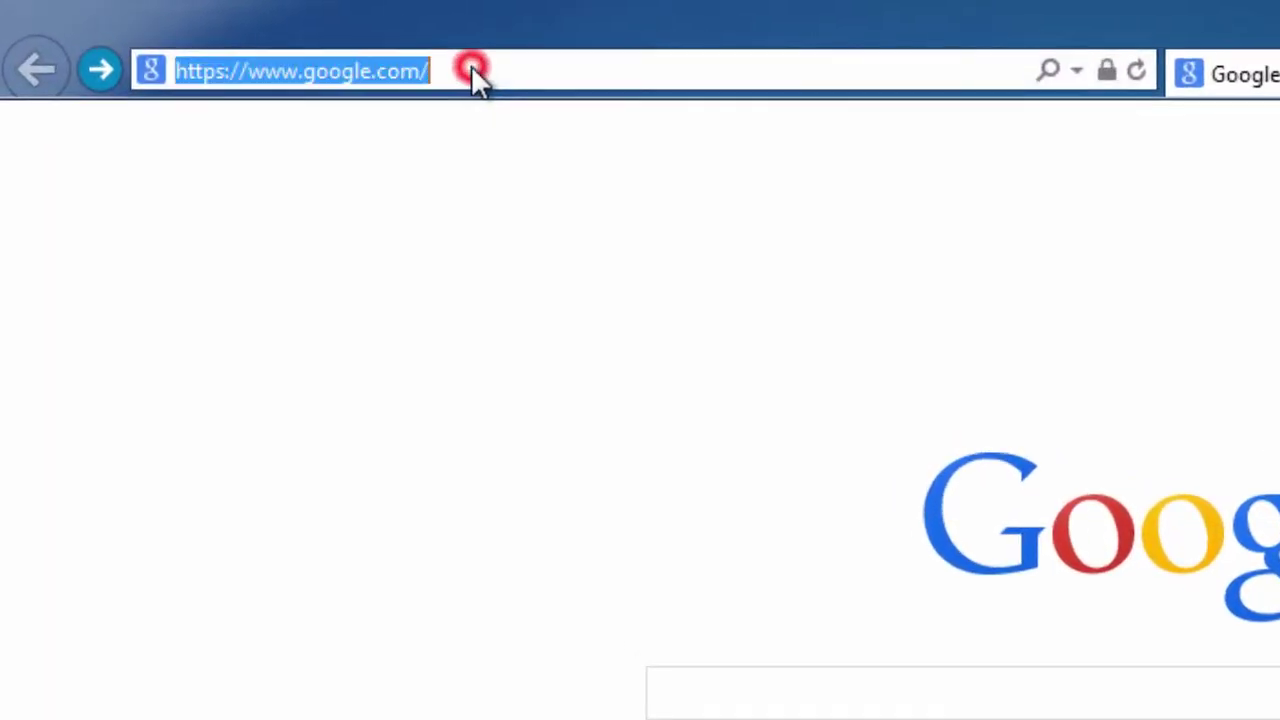
{"action": "type", "text": "eraseiphonedata.com"}
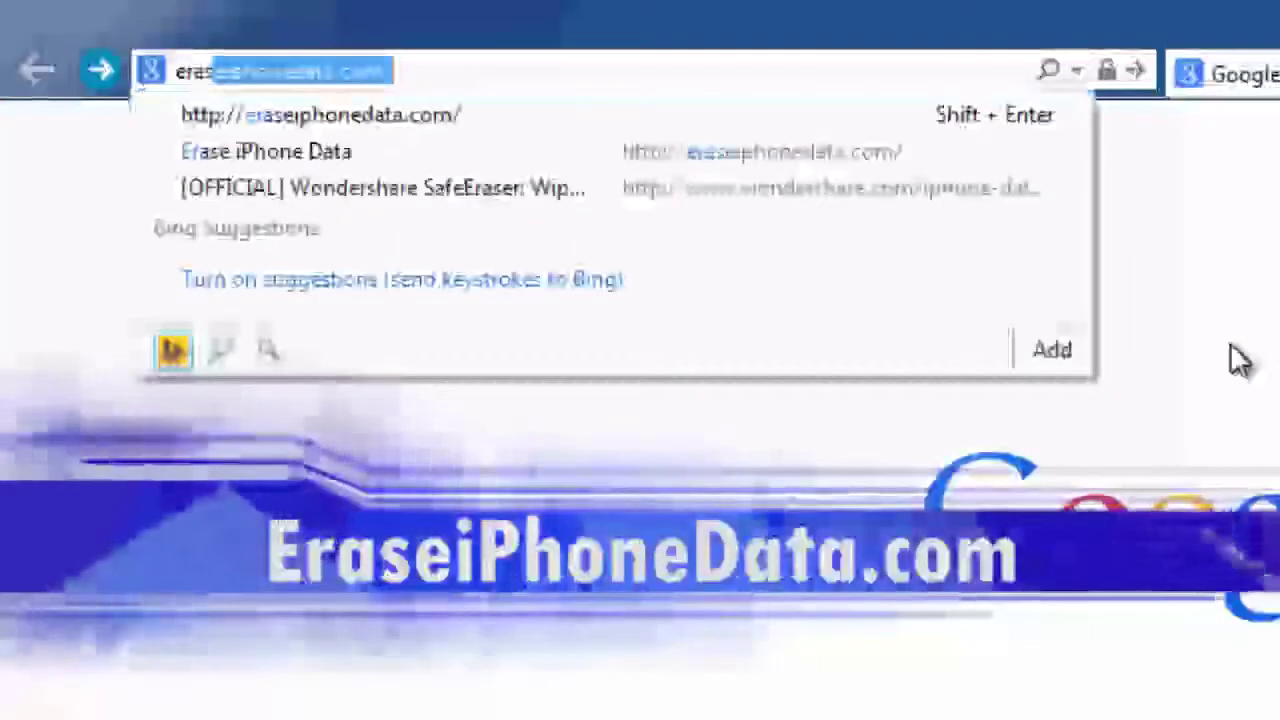
{"action": "key", "text": "End"}
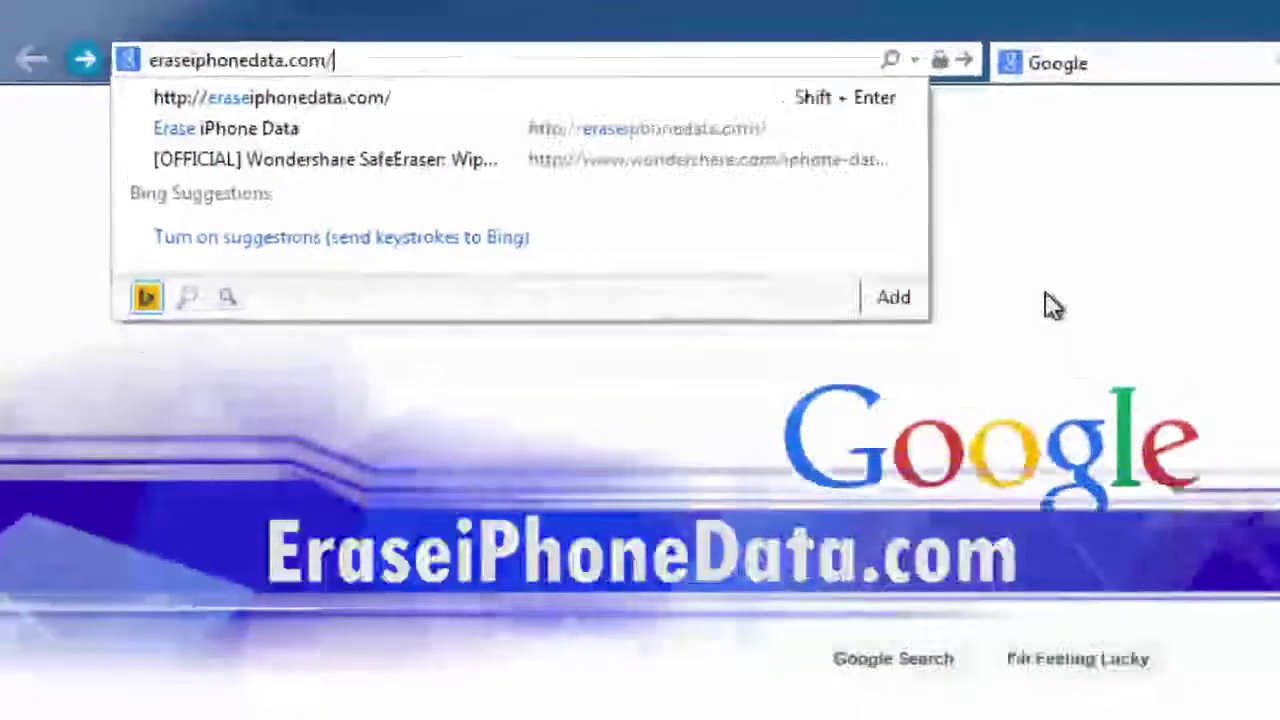
{"action": "key", "text": "Return"}
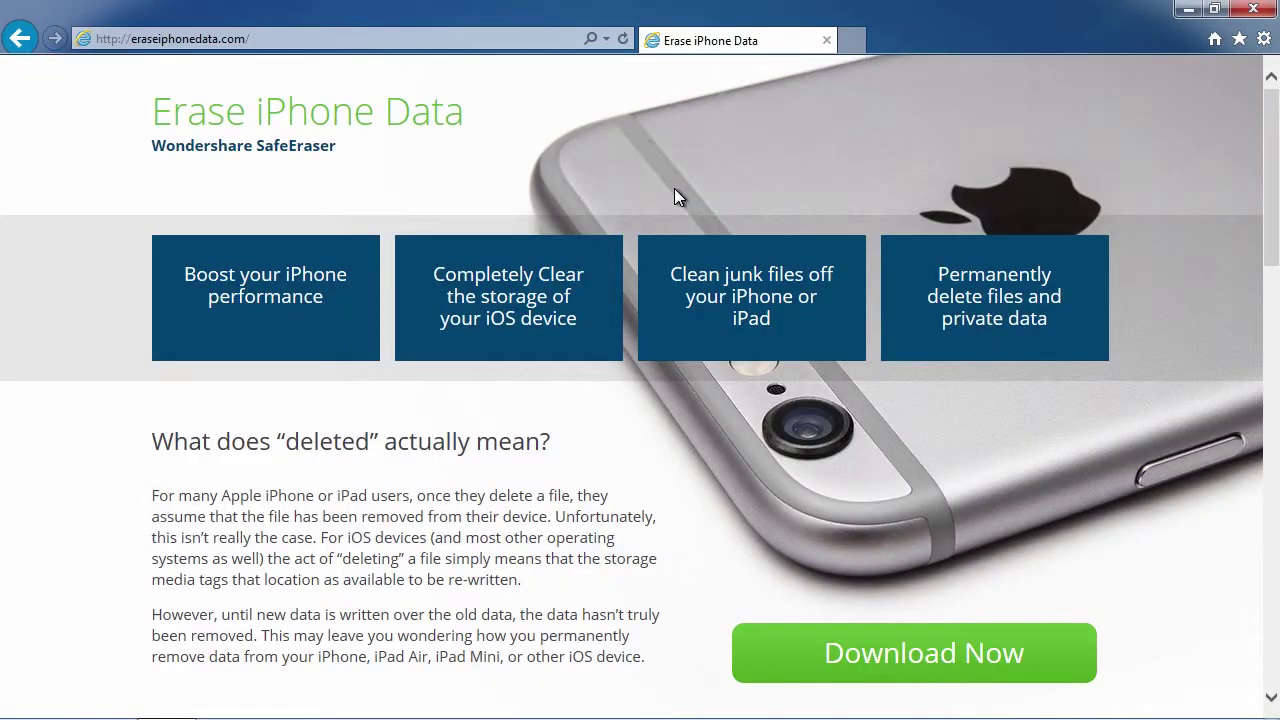
- Download the SafeEraser trial from the Wondershare page and save the installer
{"action": "scroll", "coordinate": [1100, 520], "scroll_direction": "down", "scroll_amount": 2}
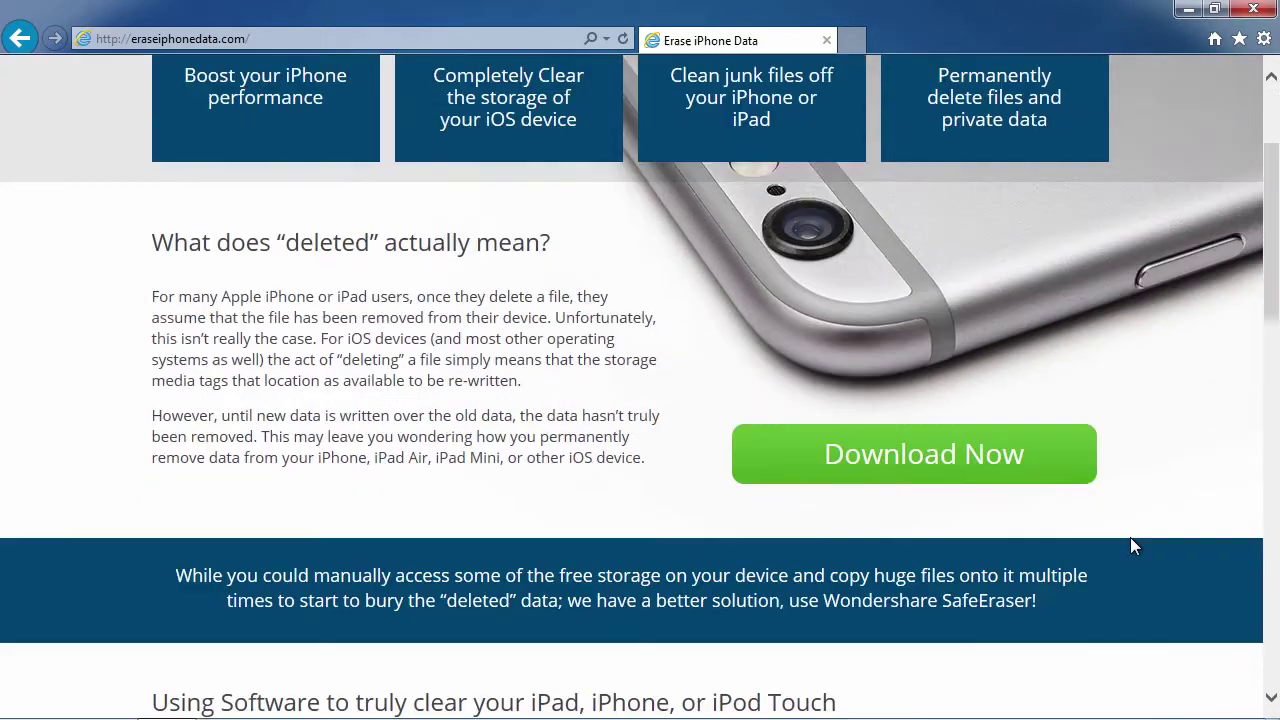
{"action": "left_click", "coordinate": [940, 460]}
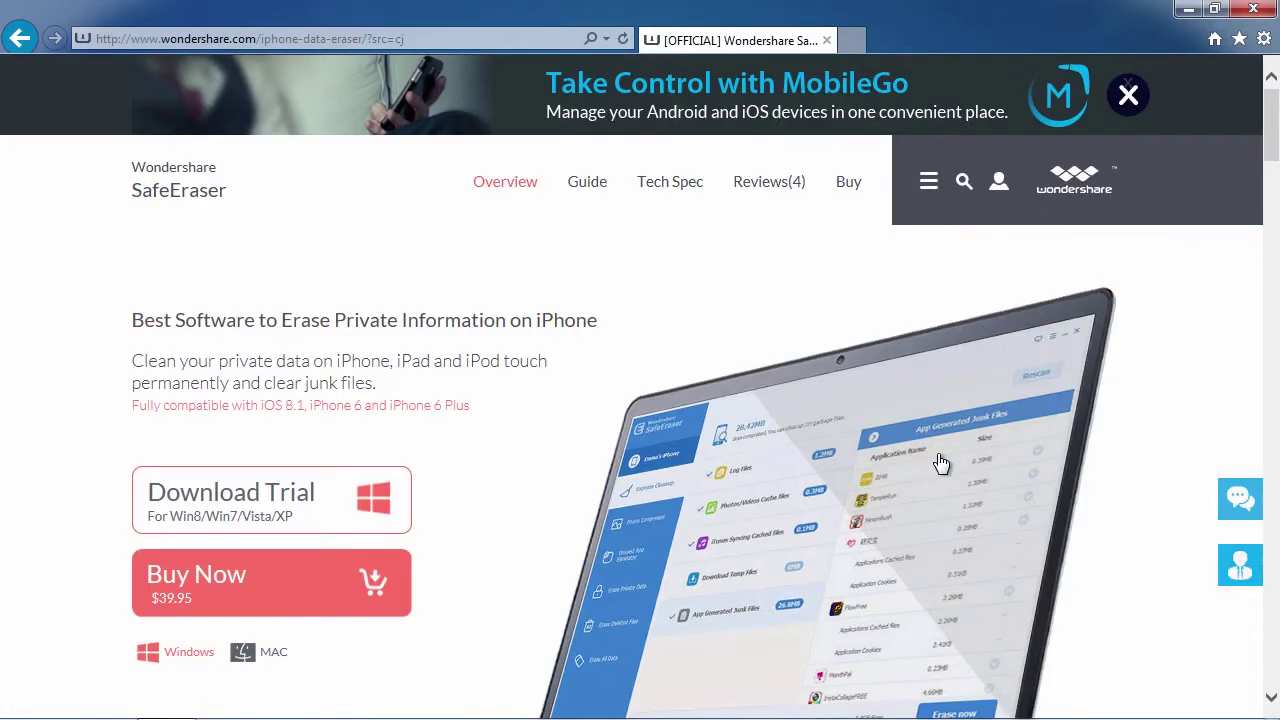
{"action": "left_click", "coordinate": [270, 508]}
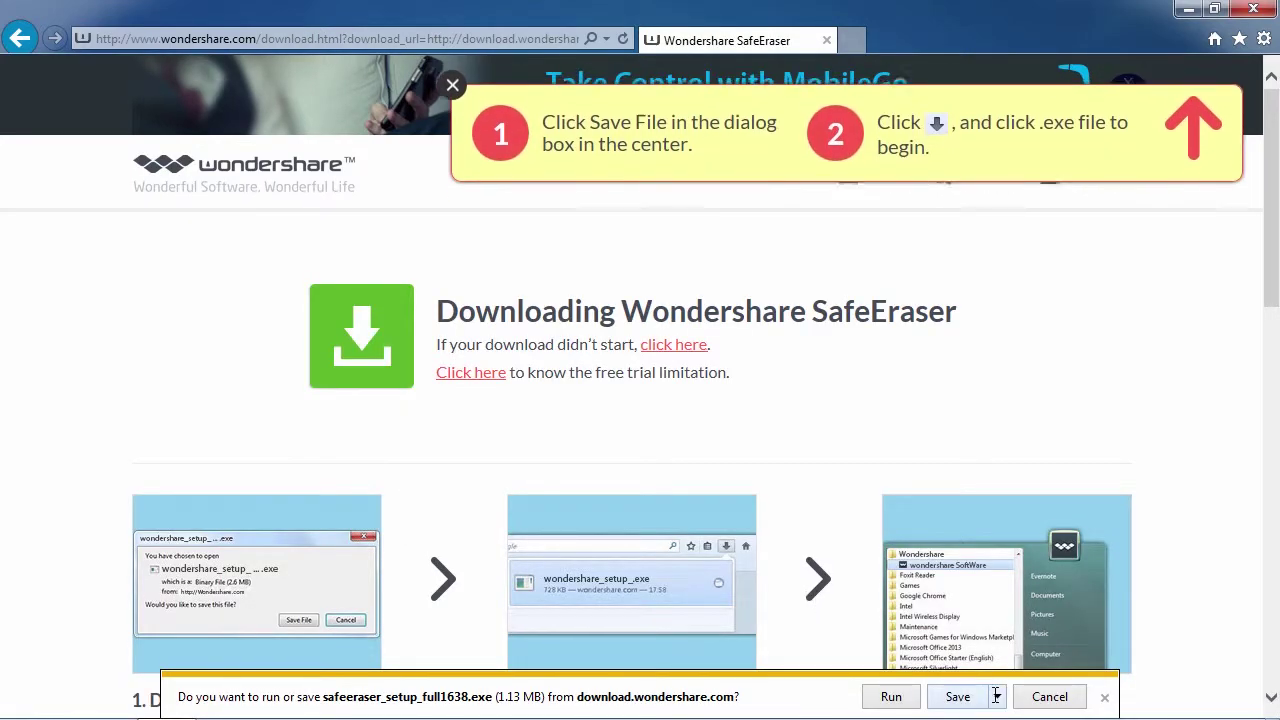
{"action": "left_click", "coordinate": [996, 697]}
{"action": "left_click", "coordinate": [1062, 674]}
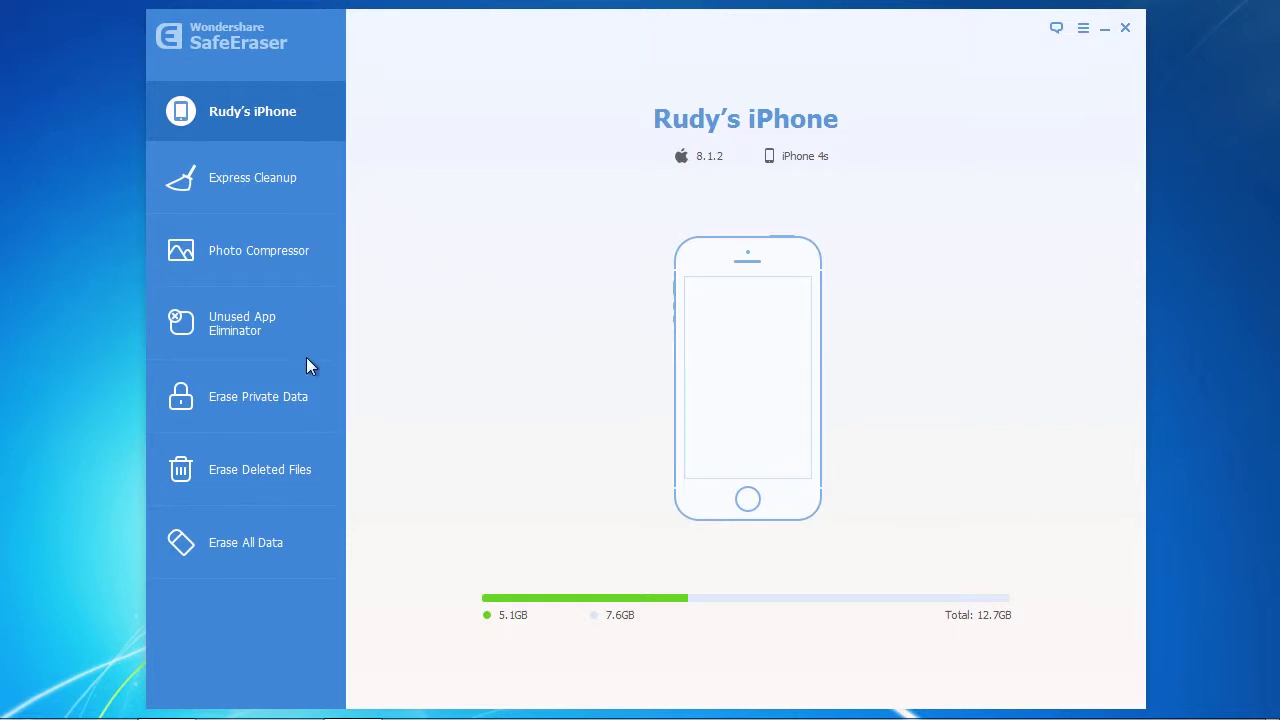
- Open the Erase Private Data feature for the detected iPhone 4s
{"action": "left_click", "coordinate": [263, 398]}
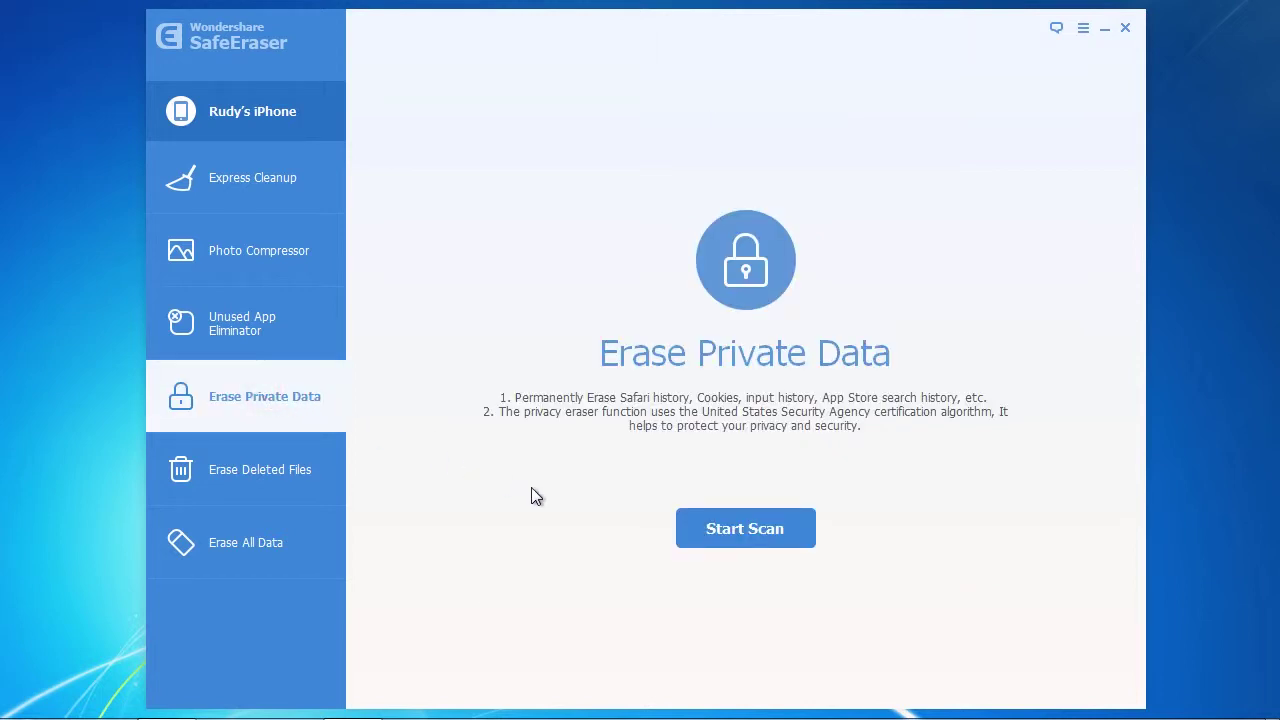
- Run Start Scan on the iPhone's private data, finding 562 records
{"action": "left_click", "coordinate": [748, 530]}
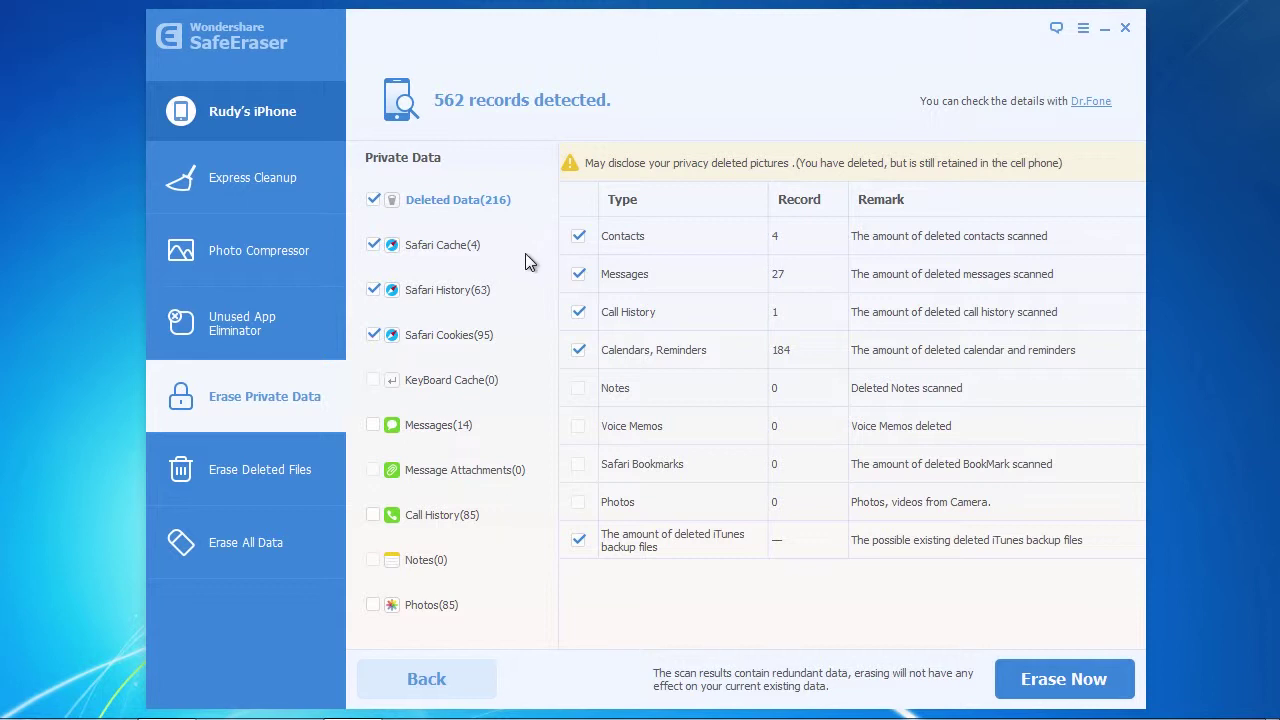
- Preview the Safari Cache, History, Cookies and Photos results, ending on the cache images
{"action": "left_click", "coordinate": [447, 253]}
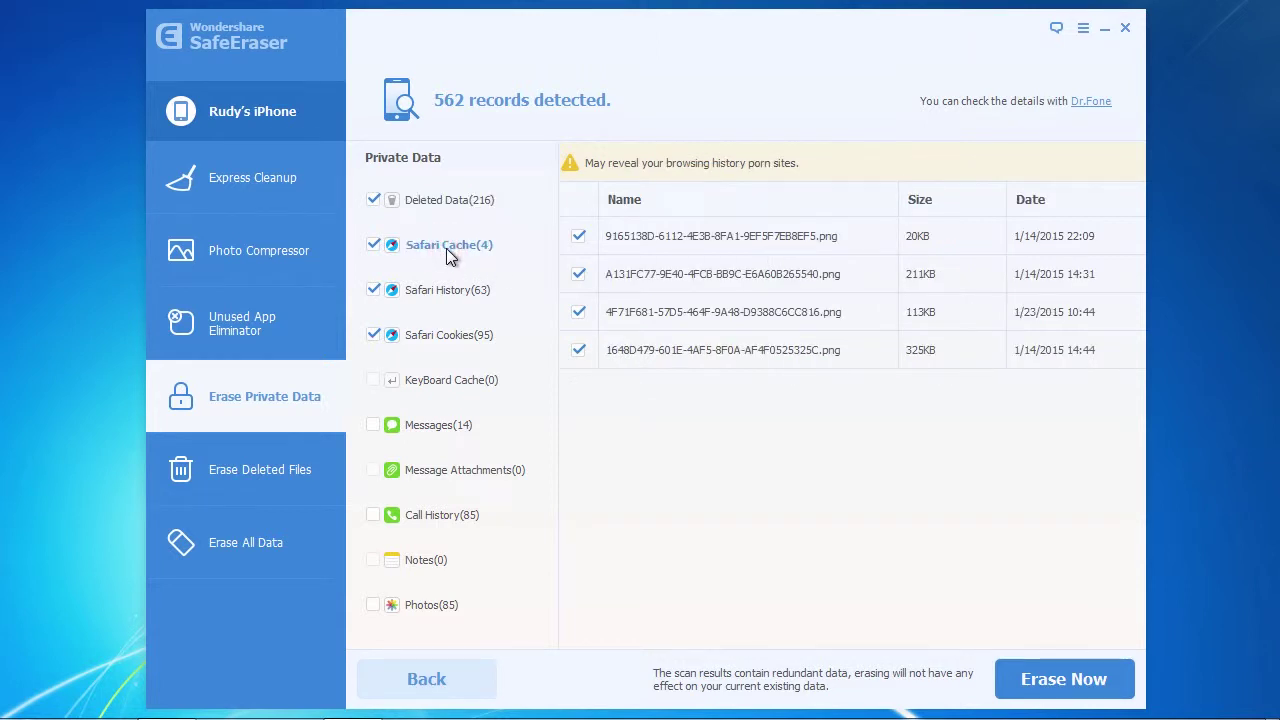
{"action": "left_click", "coordinate": [445, 293]}
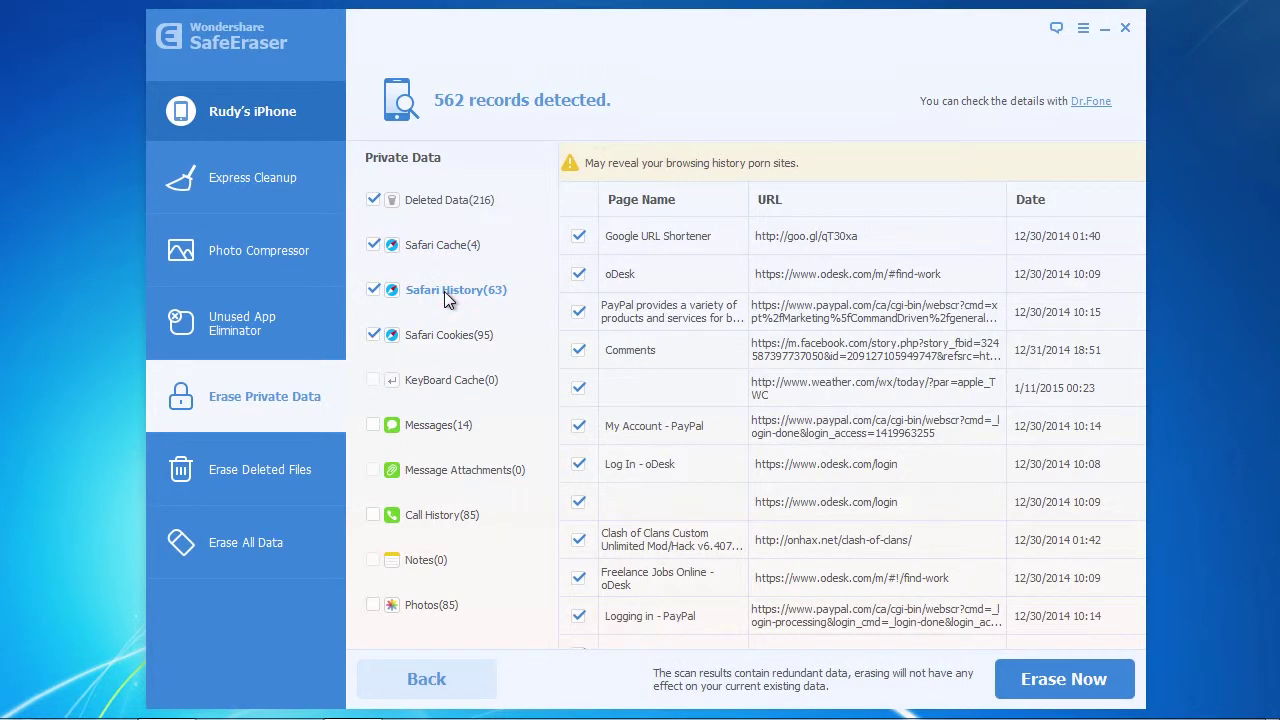
{"action": "left_click", "coordinate": [440, 336]}
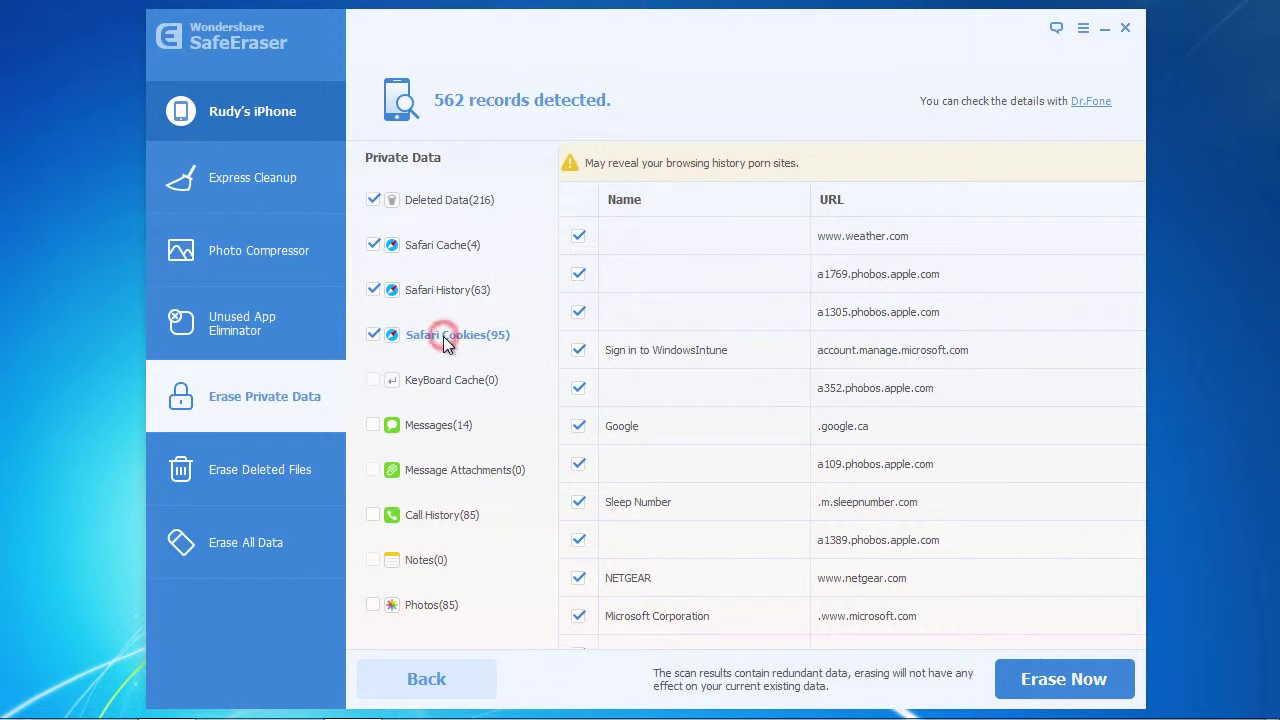
{"action": "left_click", "coordinate": [434, 607]}
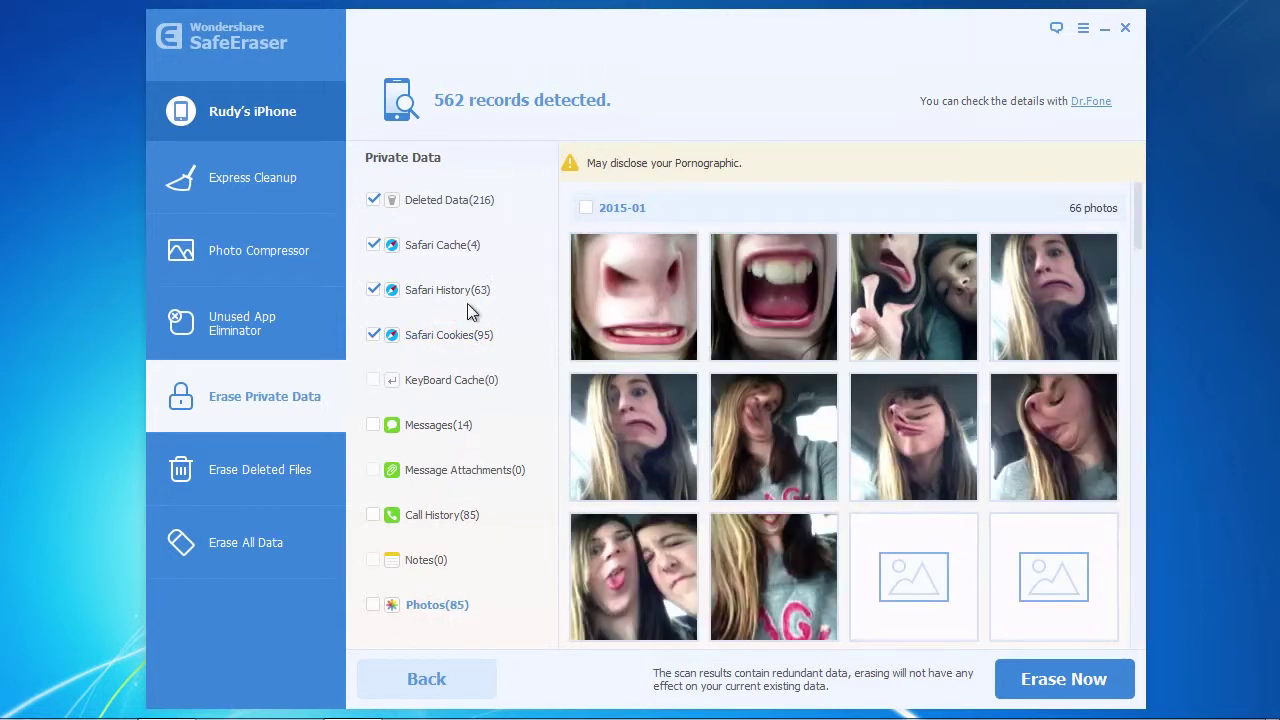
{"action": "left_click", "coordinate": [448, 252]}
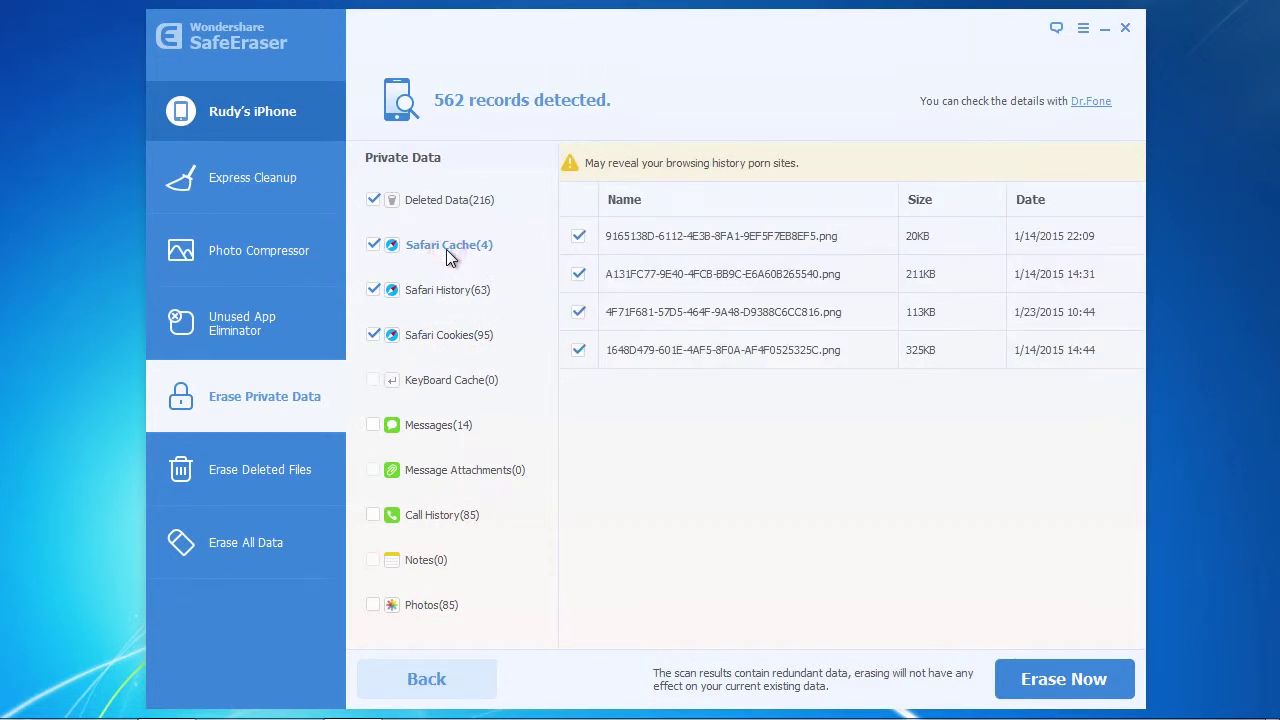
- Toggle cache image and Safari category checkboxes, leaving everything marked for erasure
{"action": "left_click", "coordinate": [577, 238]}
{"action": "left_click", "coordinate": [578, 275]}
{"action": "left_click", "coordinate": [578, 276]}
{"action": "left_click", "coordinate": [578, 238]}
{"action": "left_click", "coordinate": [373, 290]}
{"action": "left_click", "coordinate": [373, 245]}
{"action": "left_click", "coordinate": [374, 247]}
{"action": "left_click", "coordinate": [373, 290]}
- Start Erase Now, try High and Low security, and confirm Medium level
{"action": "left_click", "coordinate": [1071, 680]}
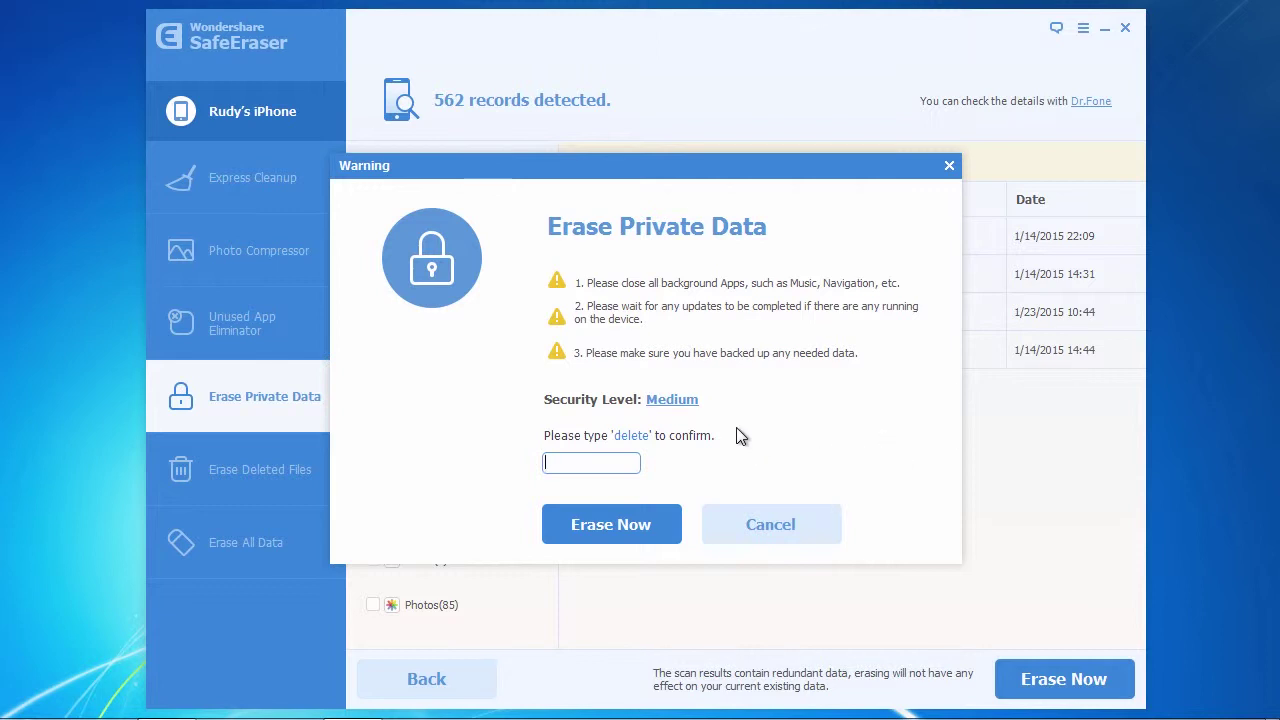
{"action": "left_click", "coordinate": [672, 400]}
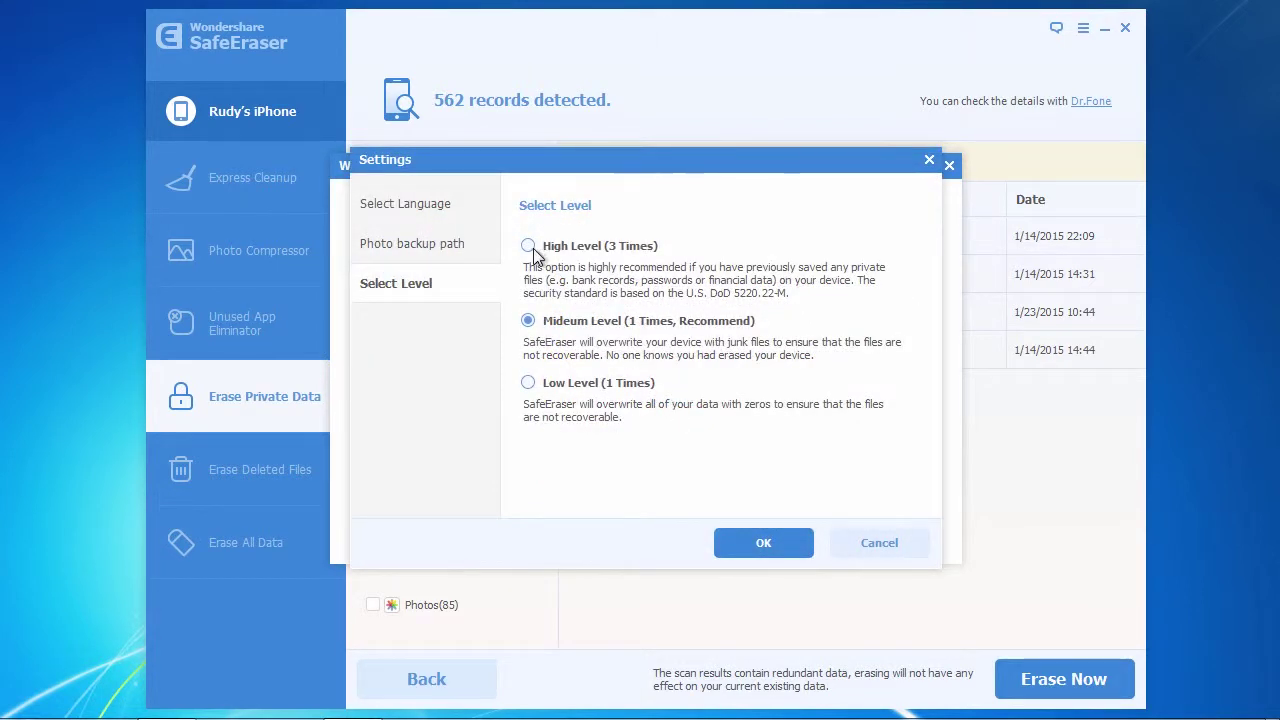
{"action": "left_click", "coordinate": [528, 245]}
{"action": "left_click", "coordinate": [527, 385]}
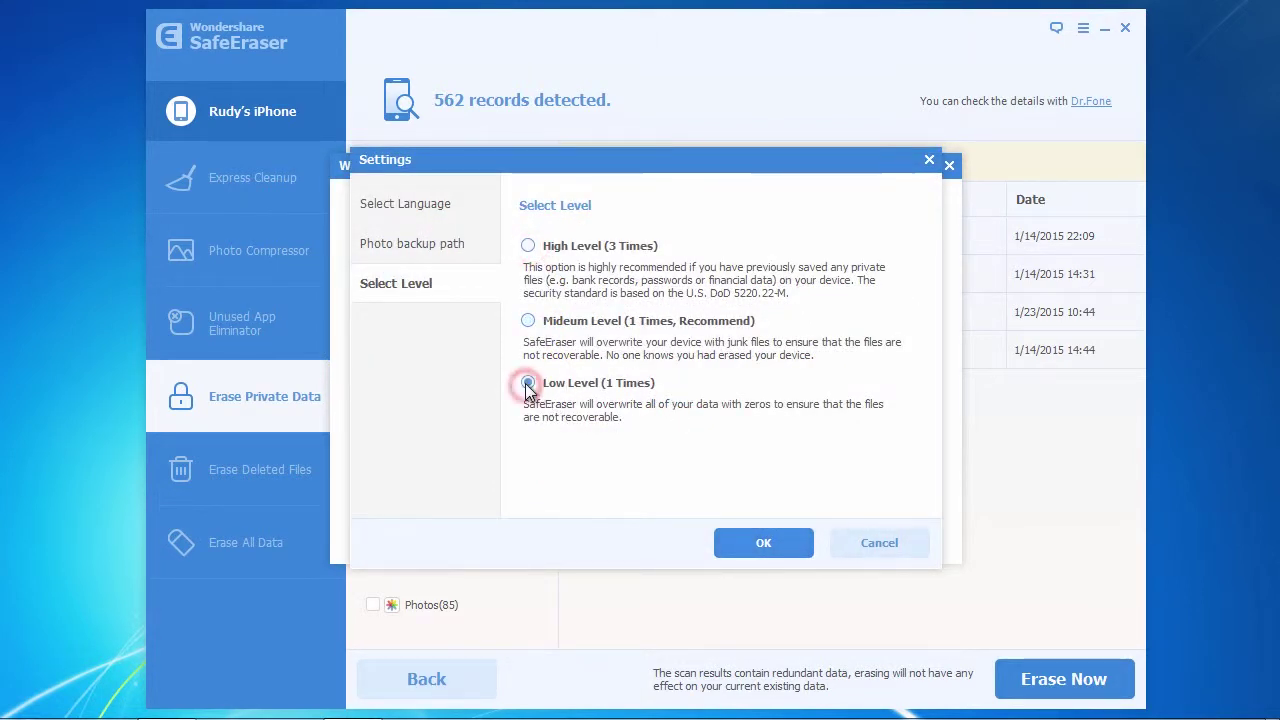
{"action": "left_click", "coordinate": [528, 321]}
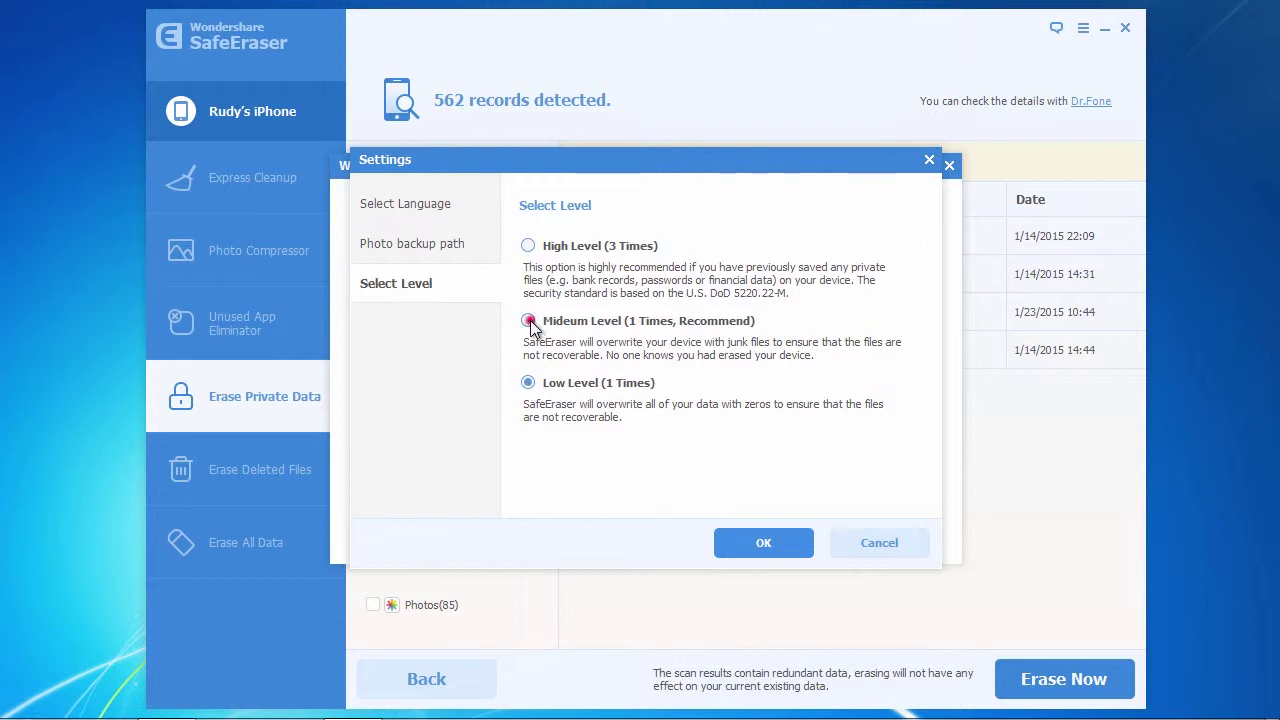
{"action": "left_click", "coordinate": [750, 542]}
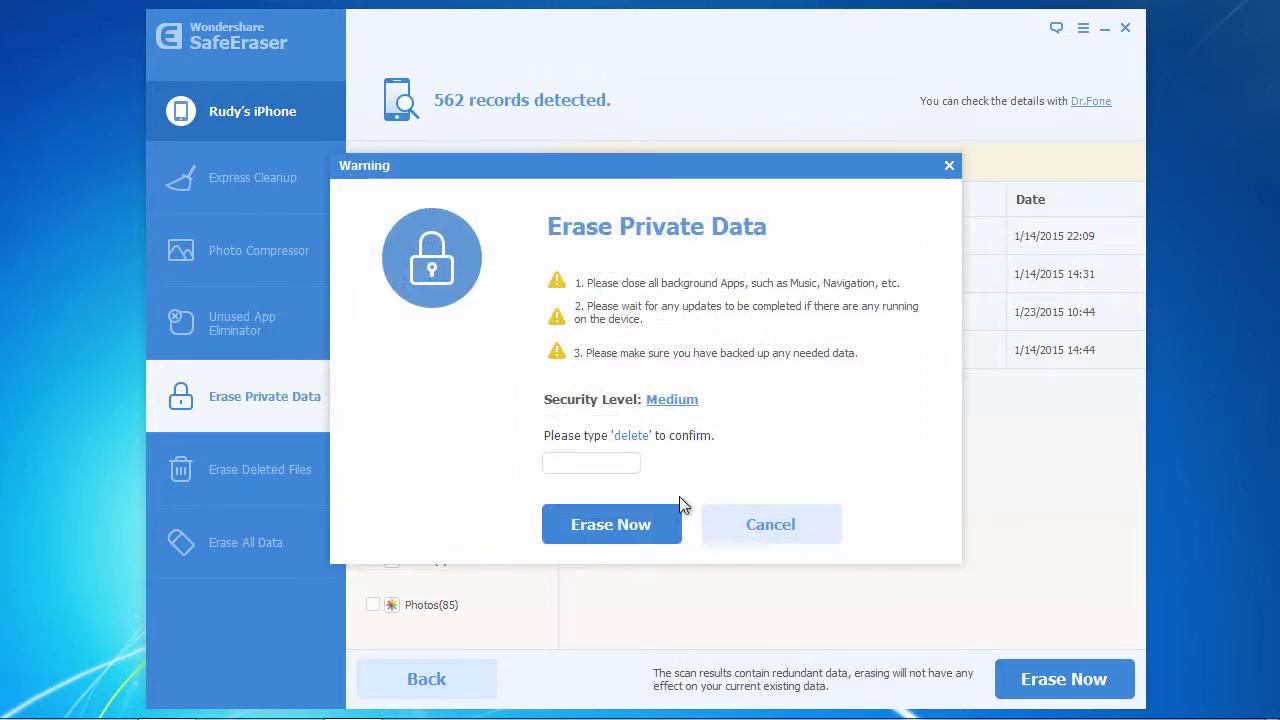
- Enter 'delete' in the Warning dialog's confirmation field
{"action": "left_click", "coordinate": [597, 463]}
{"action": "type", "text": "d"}
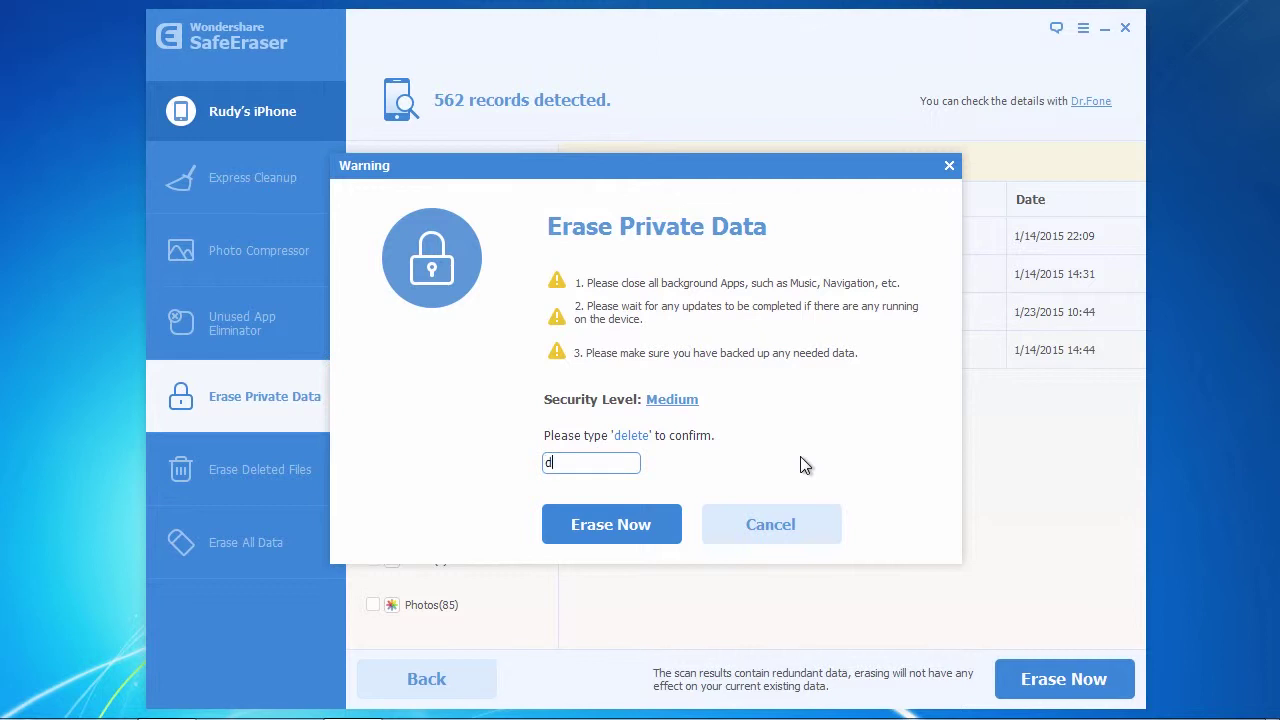
{"action": "type", "text": "elete"}
- Switch to Internet Explorer and scroll down to the SafeEraser download section
{"action": "key", "text": "alt+Tab"}
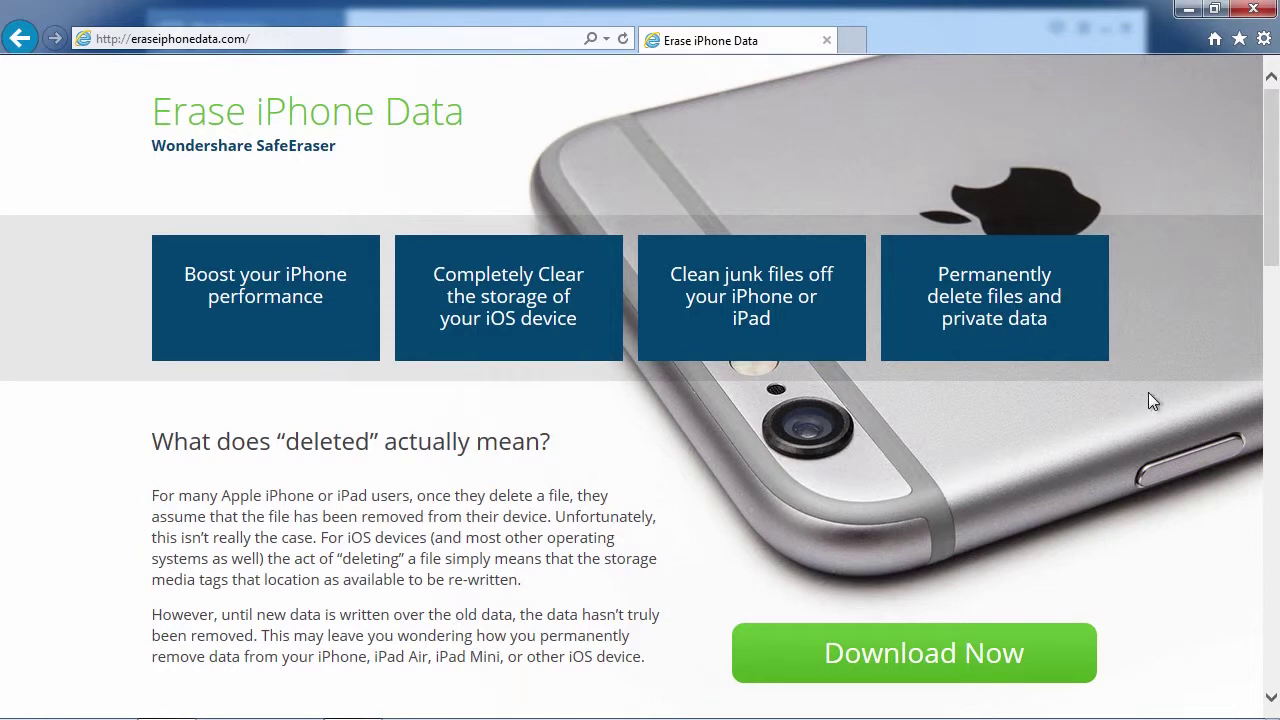
{"action": "left_click_drag", "start_coordinate": [1270, 206], "coordinate": [1272, 640]}
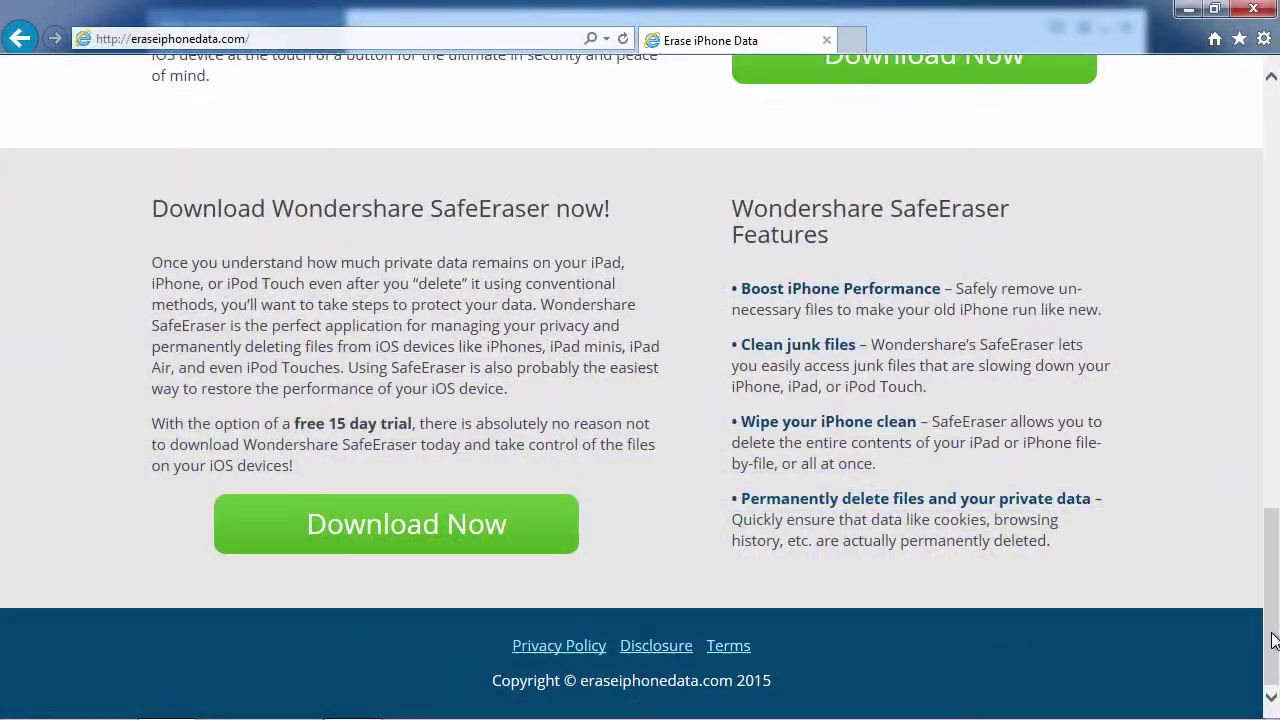